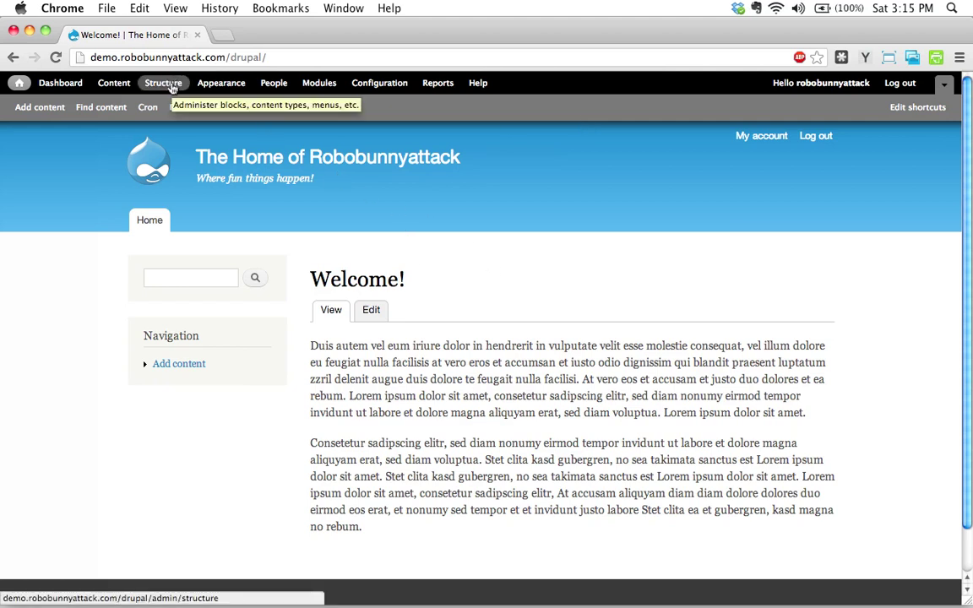
Open the site's block administration, move the Search form block to the Sidebar second region, and save the blocks
click(163, 83)
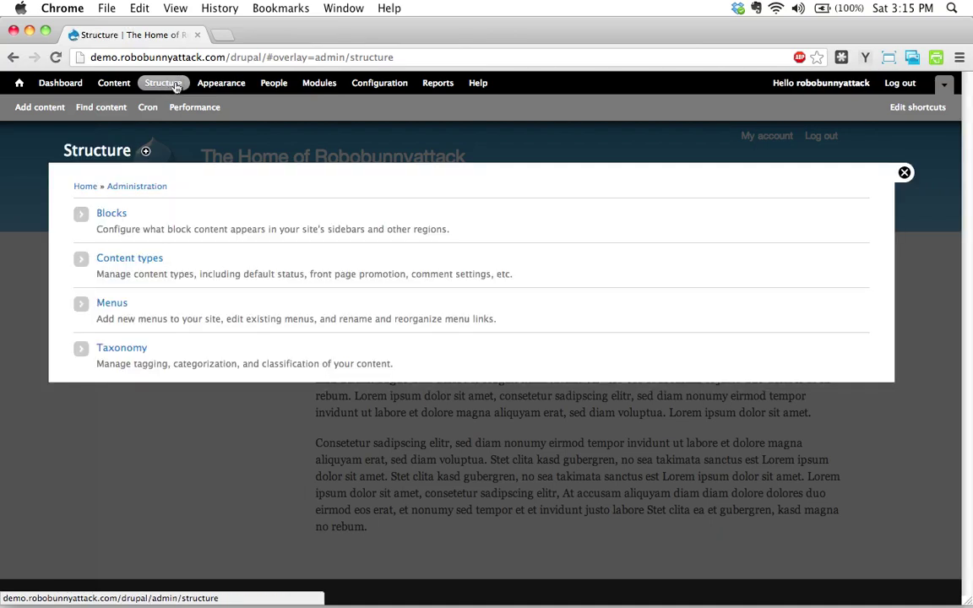
click(108, 215)
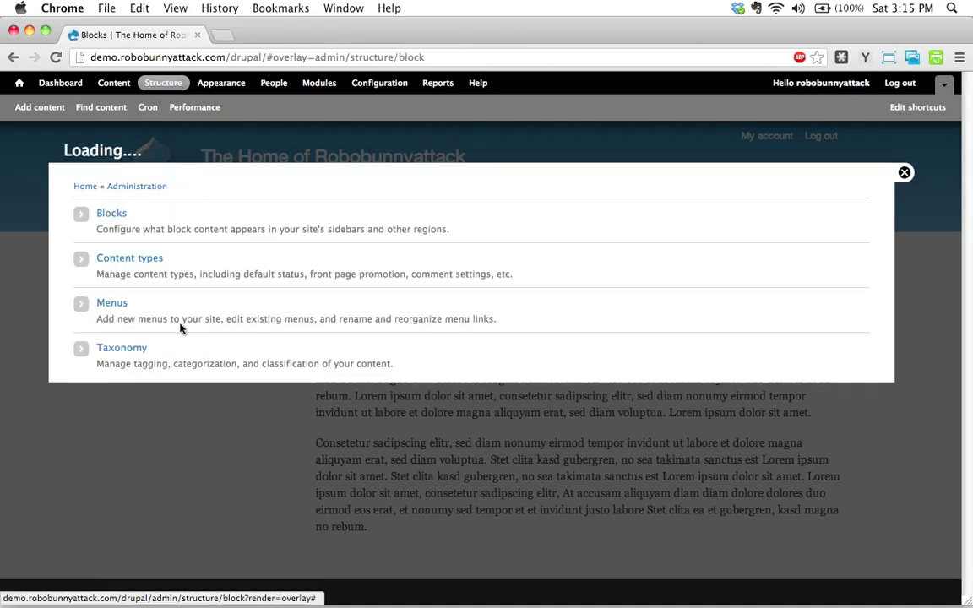
scroll(289, 330, down, 5)
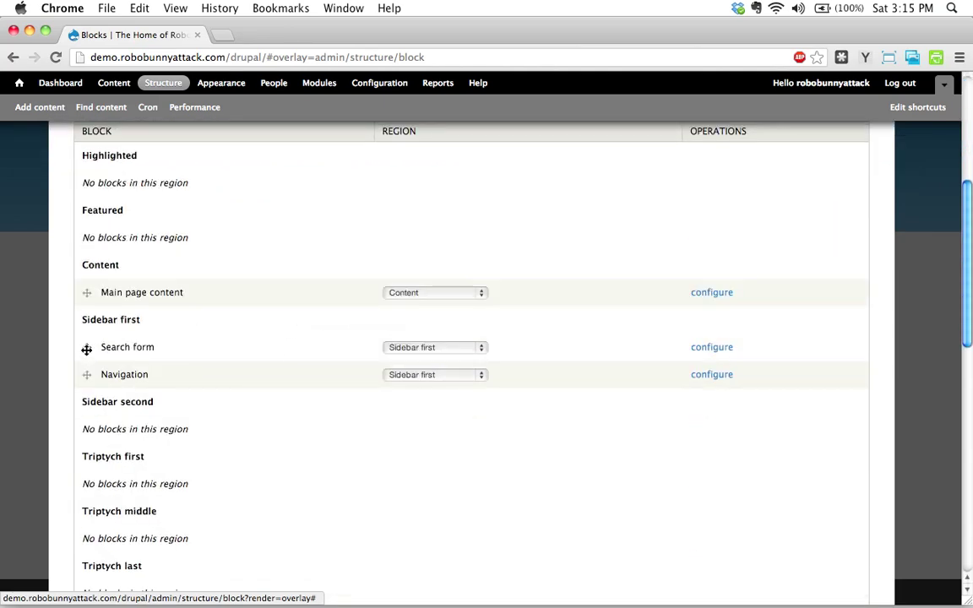
drag(86, 348, 88, 402)
scroll(131, 402, down, 10)
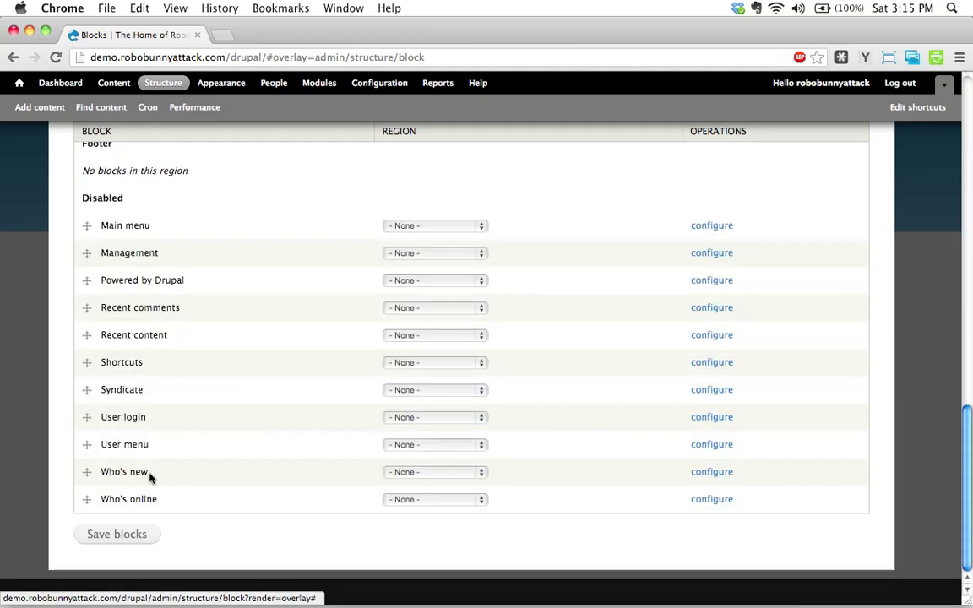
click(120, 531)
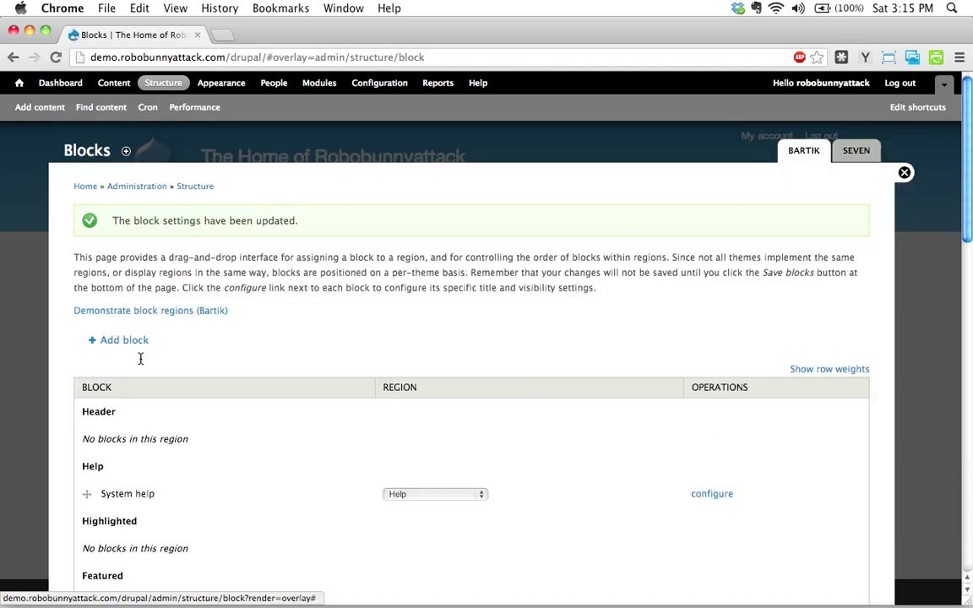
Open the site's home page in a new browser tab and examine the placement of the sidebar blocks
right_click(17, 84)
click(46, 89)
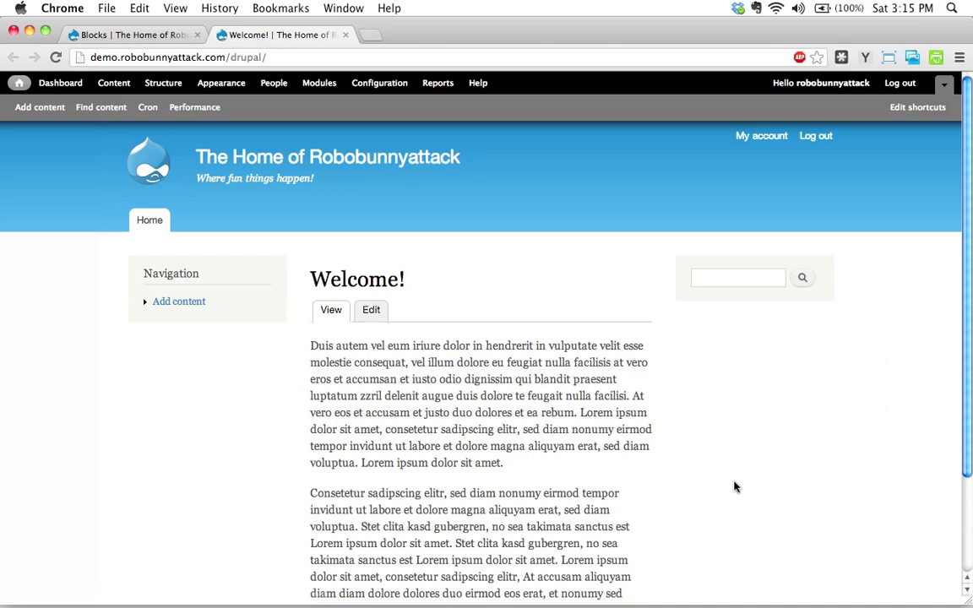
scroll(842, 418, down, 3)
scroll(842, 418, up, 3)
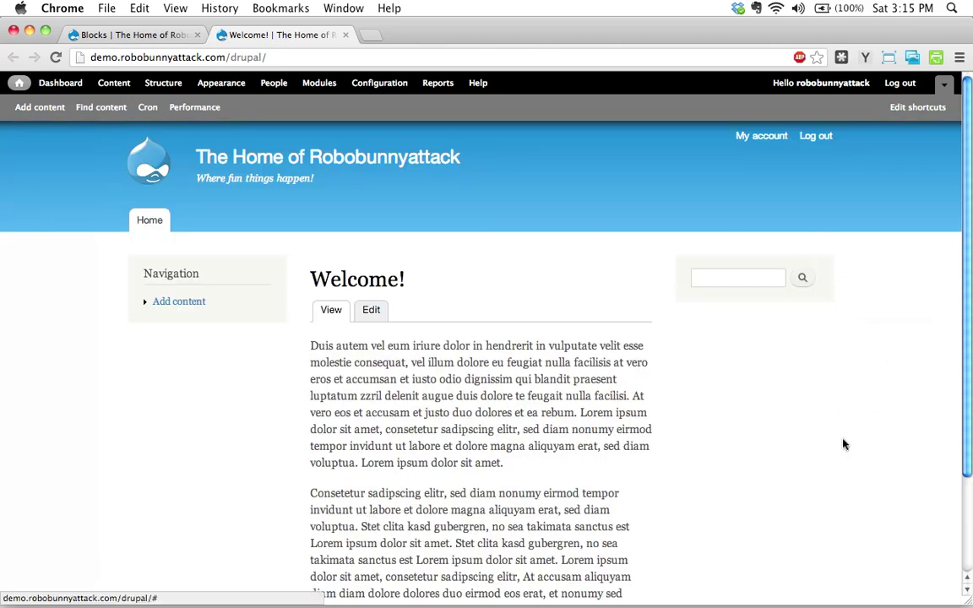
scroll(836, 443, down, 3)
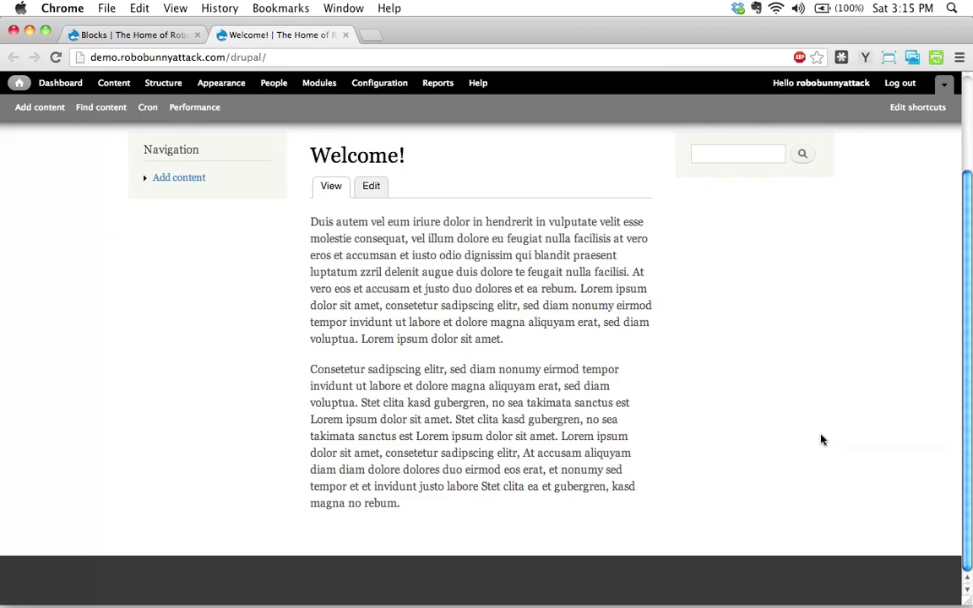
scroll(811, 427, up, 3)
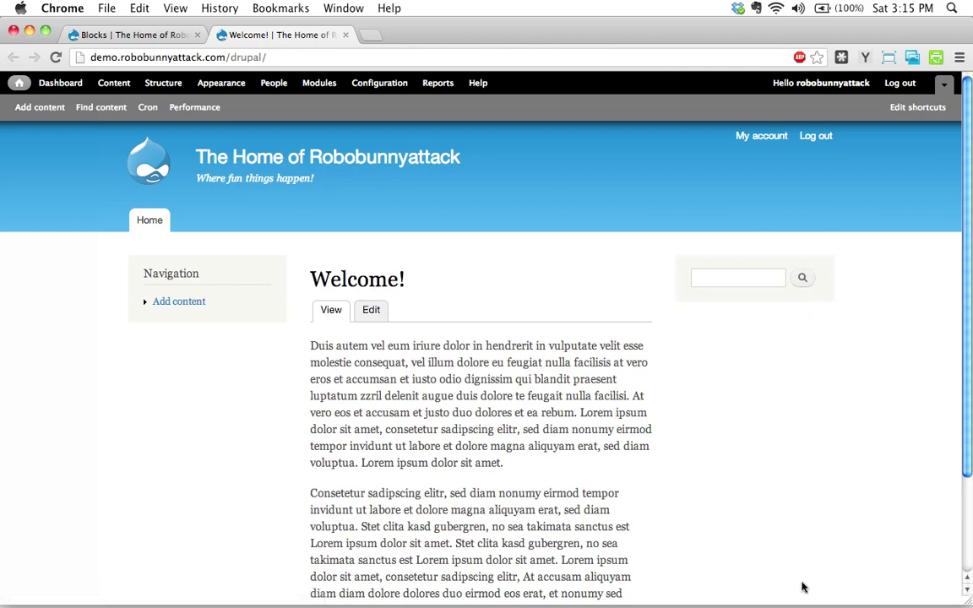
Configure the Navigation block from the home page, set its Bartik region to Sidebar second, save it, and reload the page
mouse_move(823, 287)
mouse_move(180, 272)
mouse_move(268, 267)
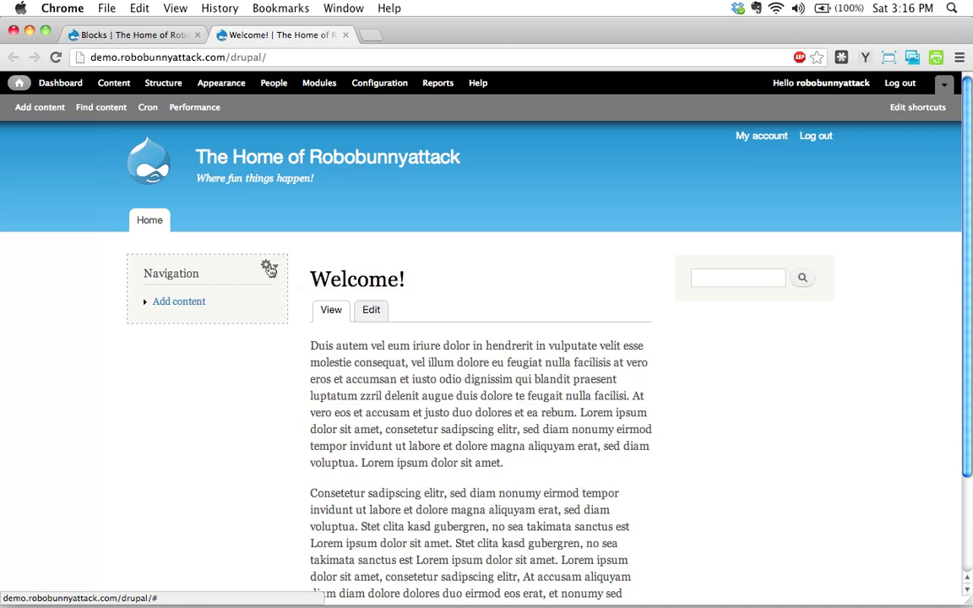
click(269, 267)
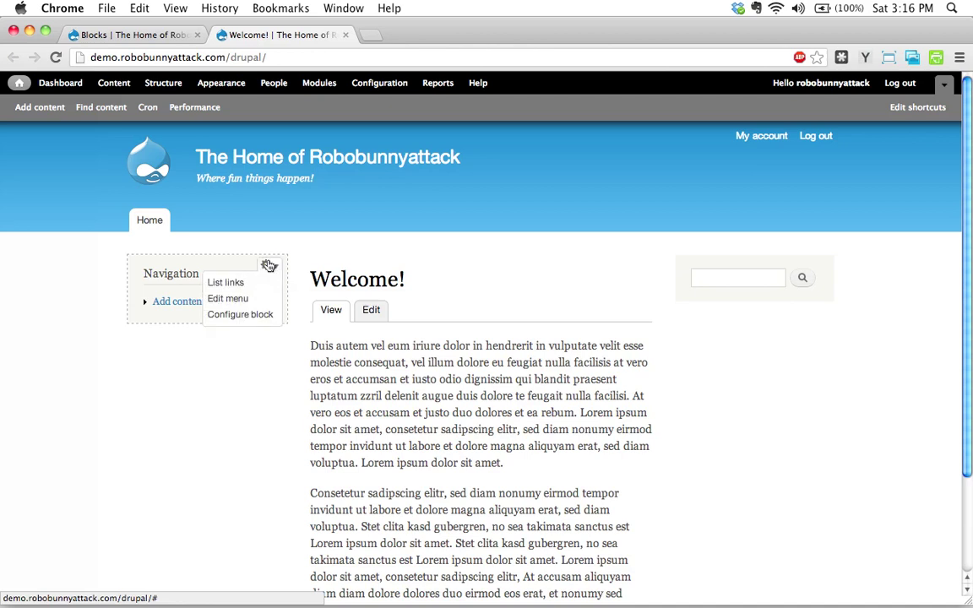
click(240, 314)
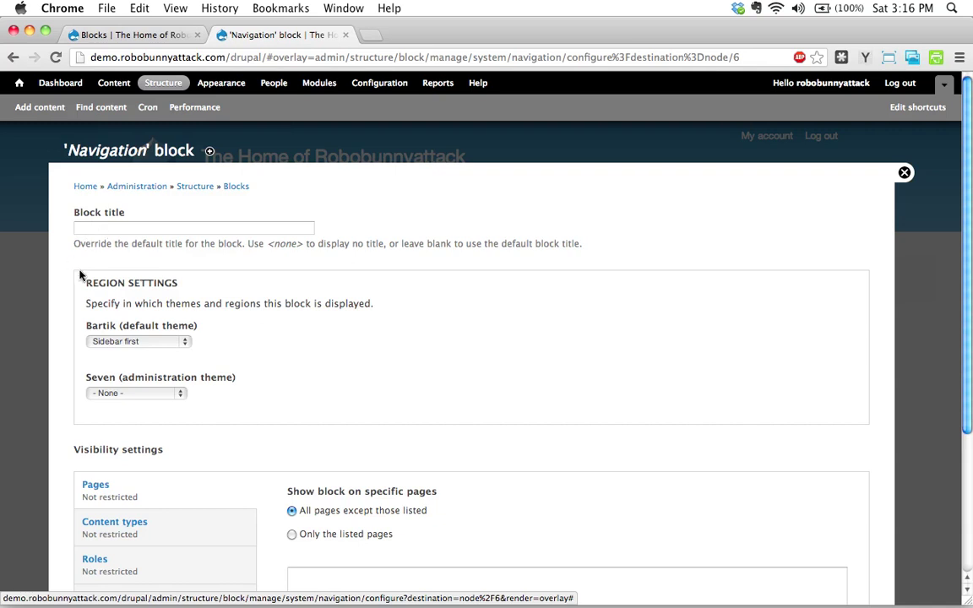
scroll(136, 287, down, 2)
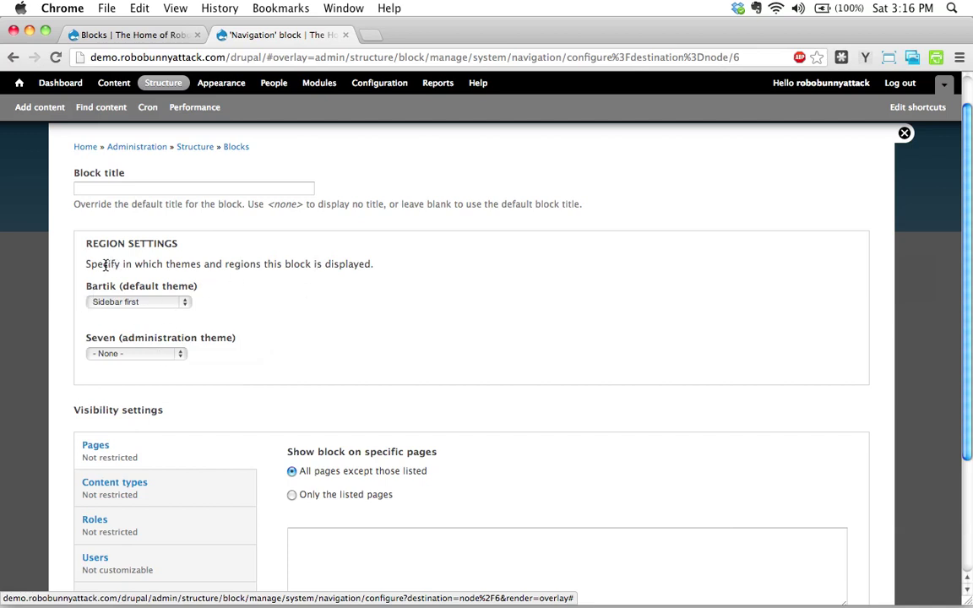
click(125, 301)
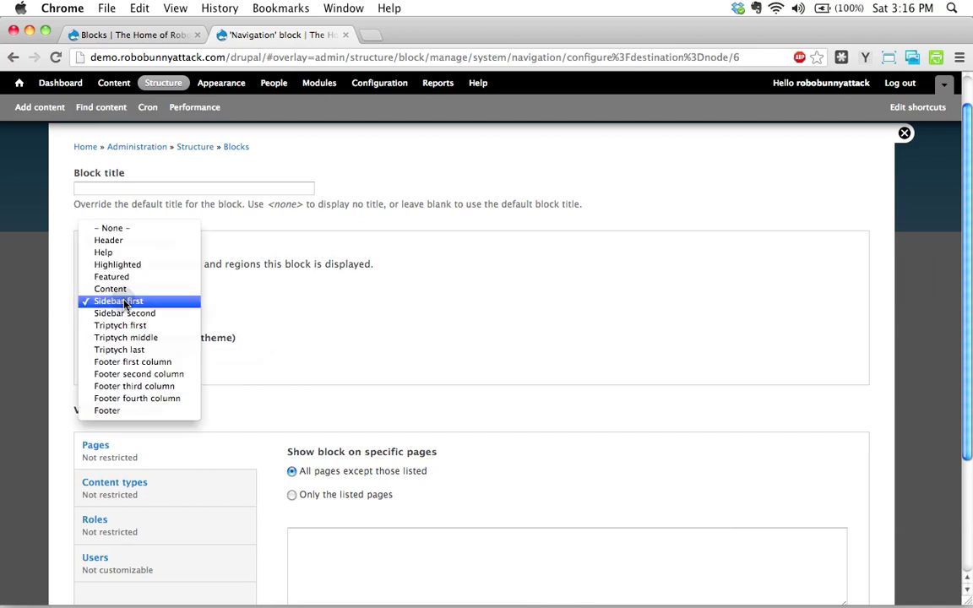
click(159, 304)
click(161, 309)
click(158, 314)
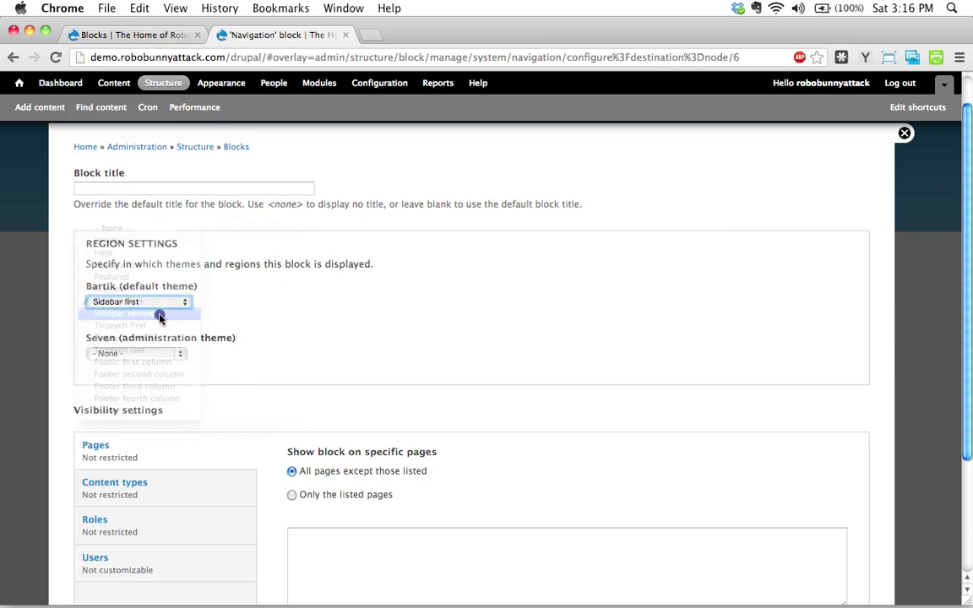
scroll(311, 307, down, 4)
click(113, 534)
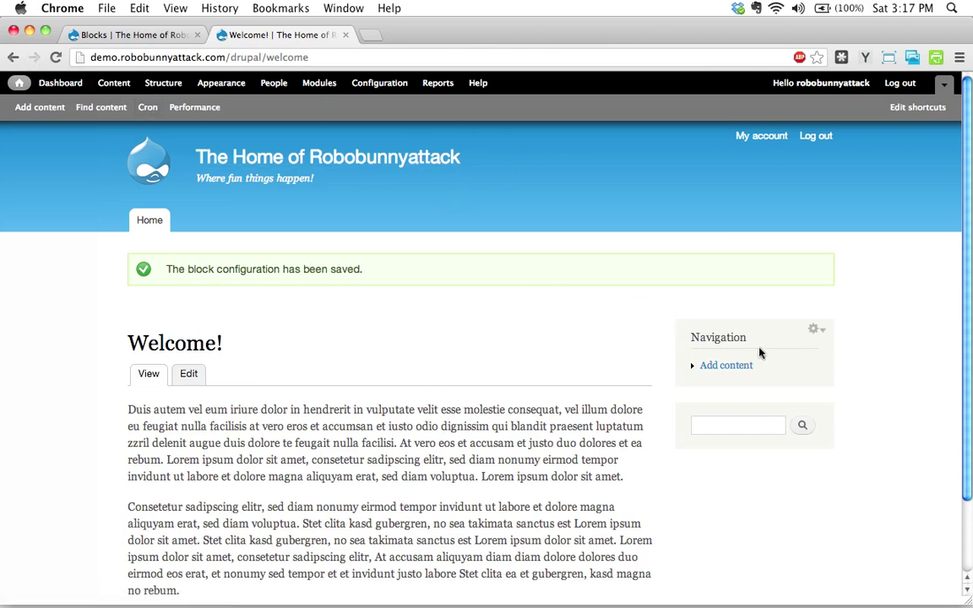
click(57, 56)
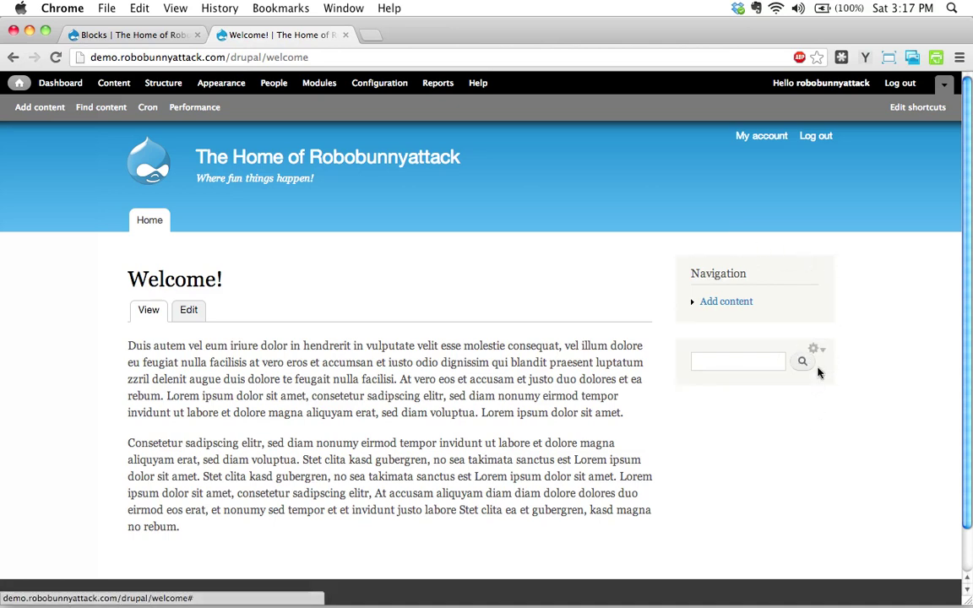
Refresh the block administration page, move Search form above Navigation within Sidebar second, and save the blocks
click(148, 36)
click(55, 57)
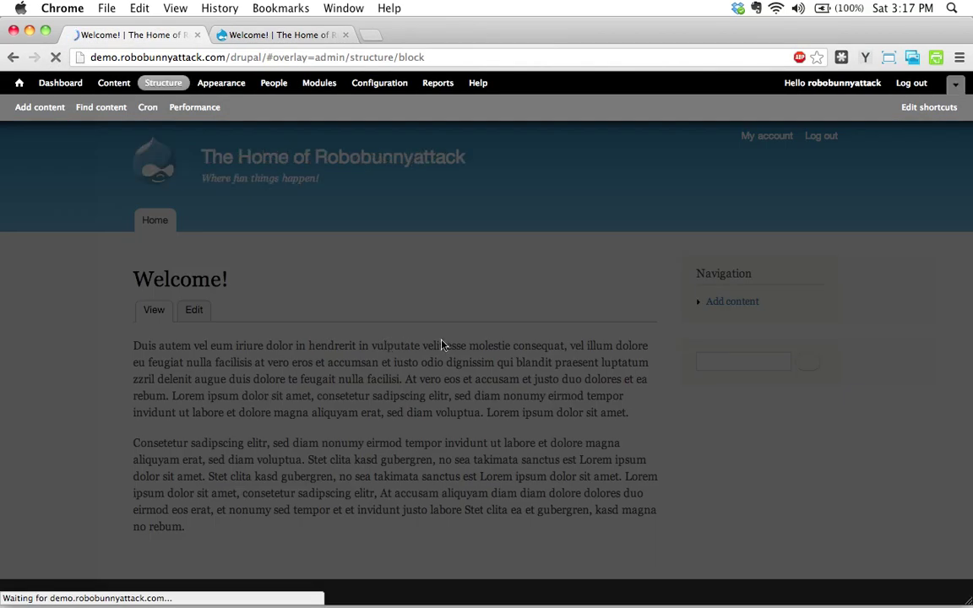
scroll(432, 341, down, 5)
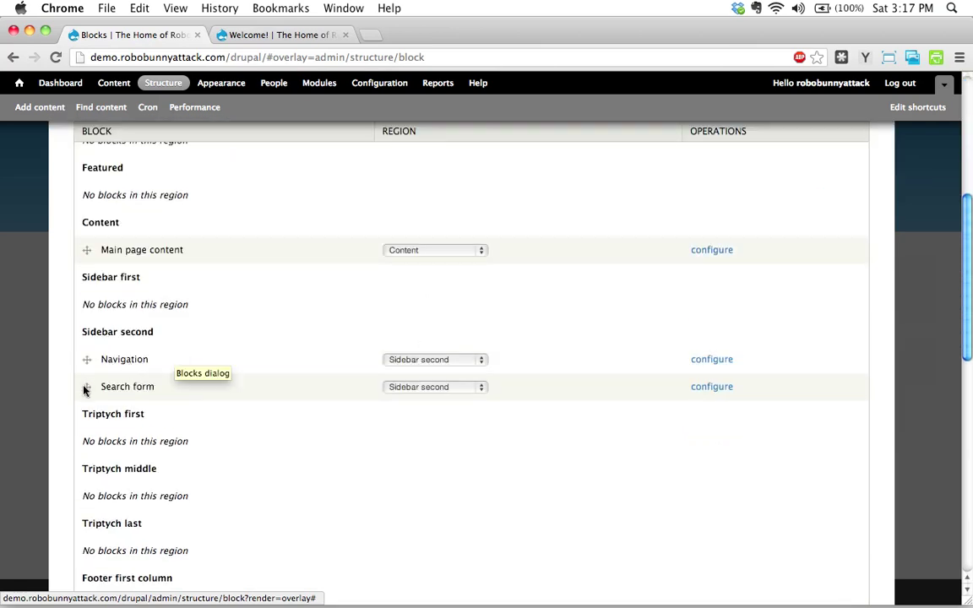
drag(86, 386, 86, 364)
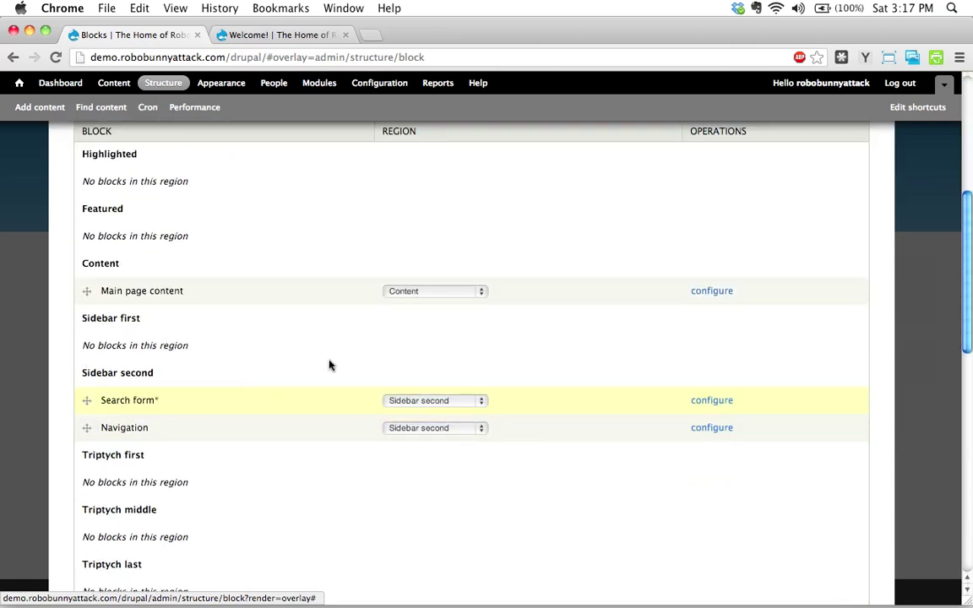
scroll(328, 365, down, 10)
click(118, 535)
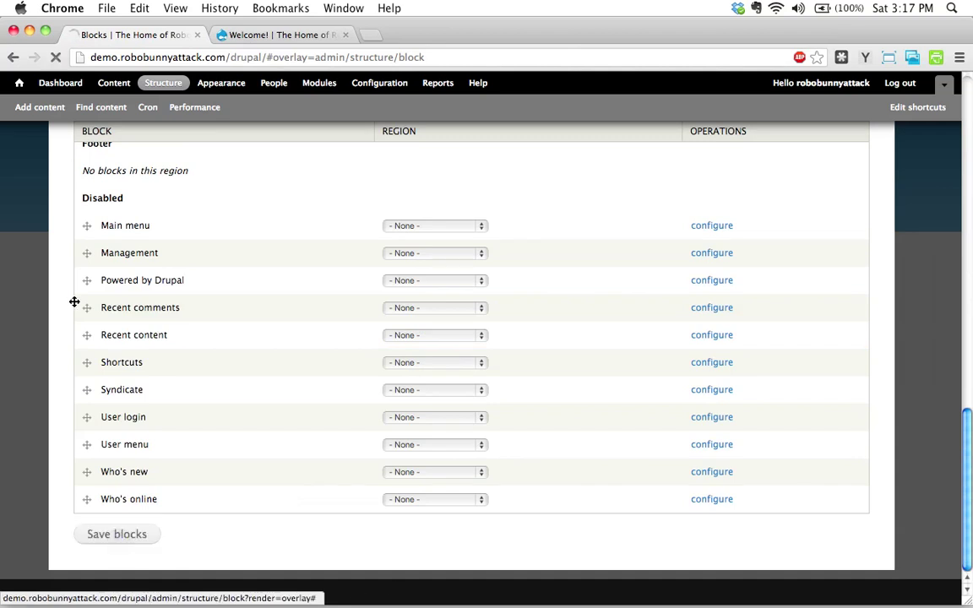
Configure the Search form block from the Welcome page, set its Bartik region to Header, and save the block
click(308, 34)
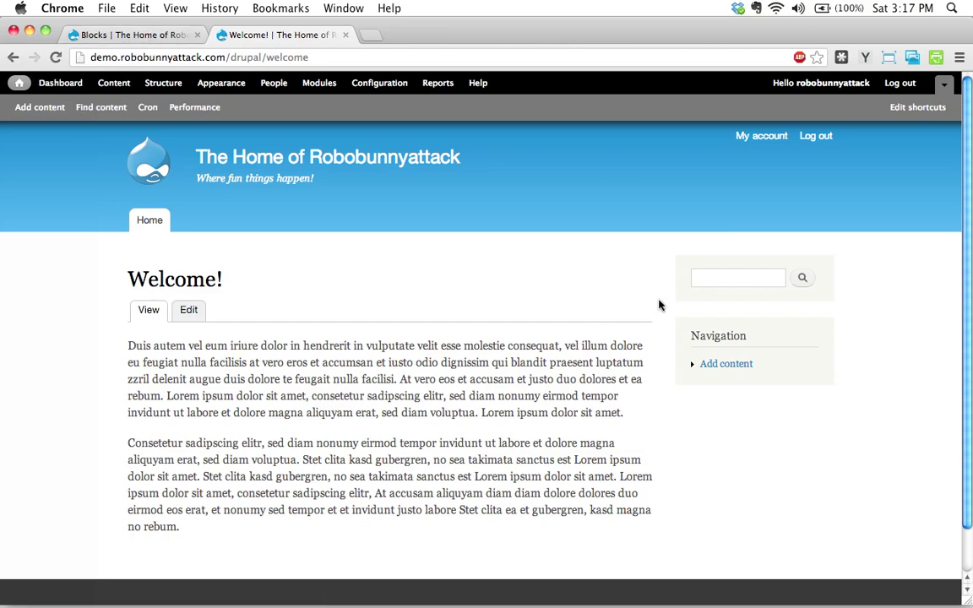
mouse_move(719, 280)
click(820, 267)
click(756, 283)
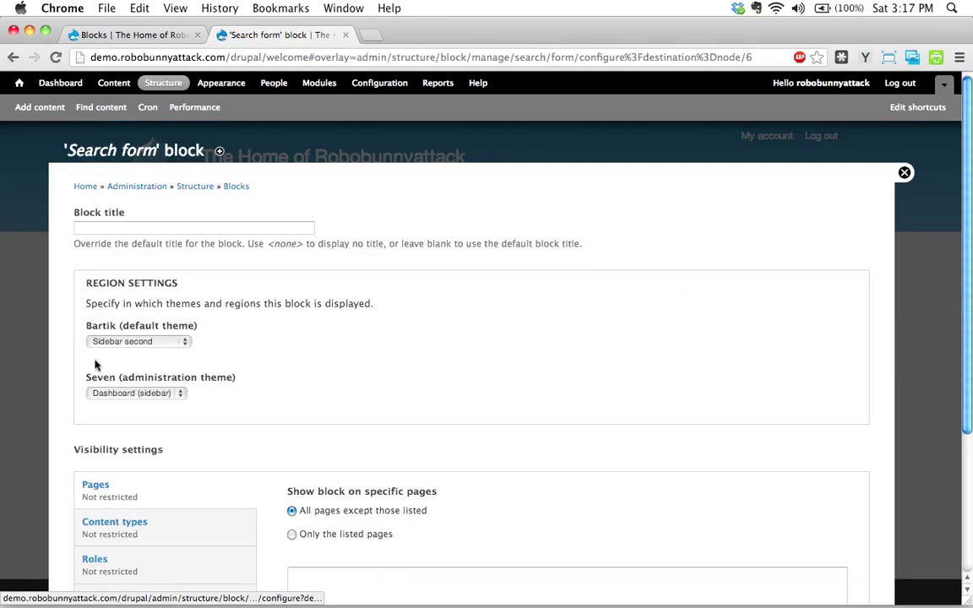
click(135, 341)
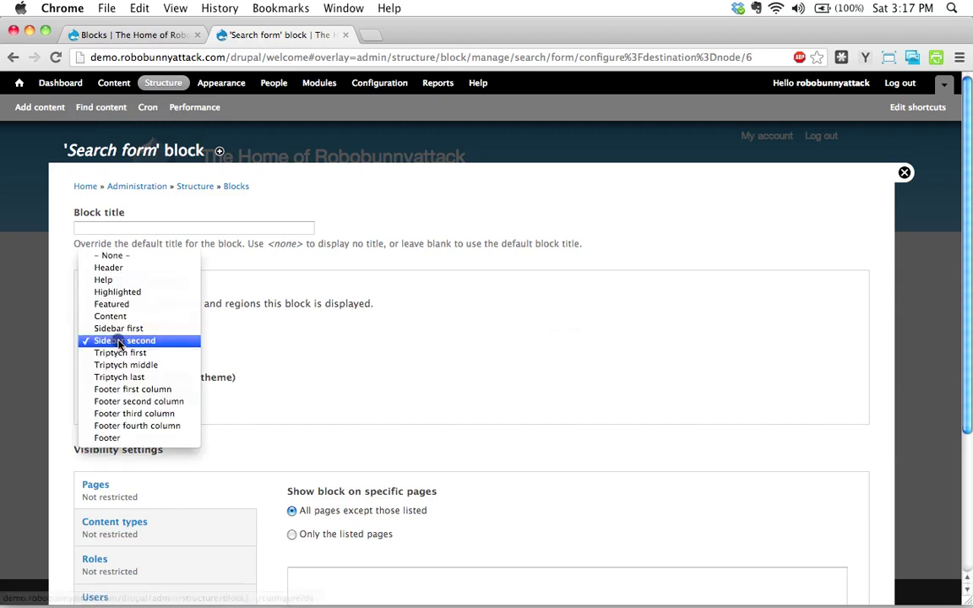
key(Return)
scroll(269, 350, down, 5)
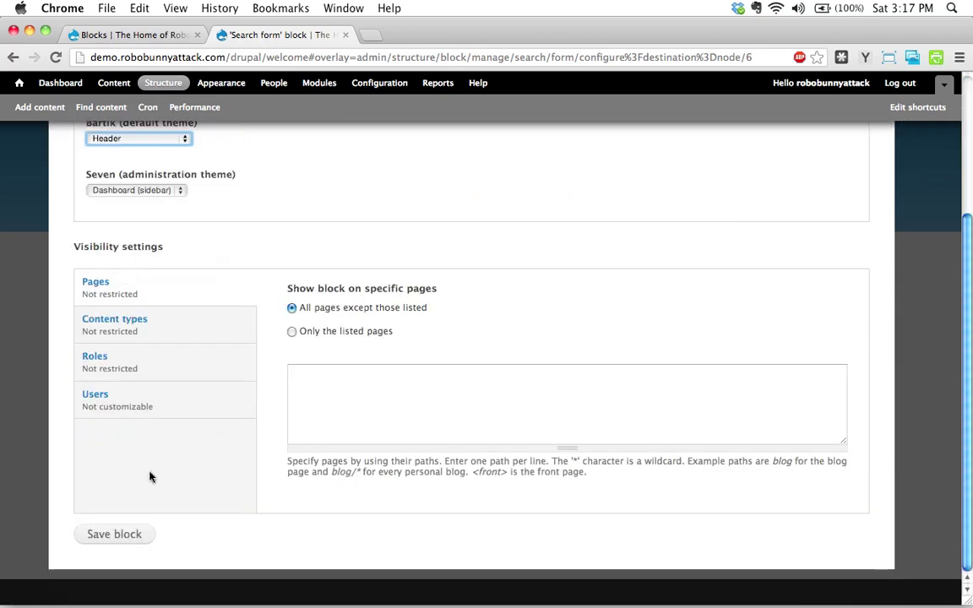
click(126, 534)
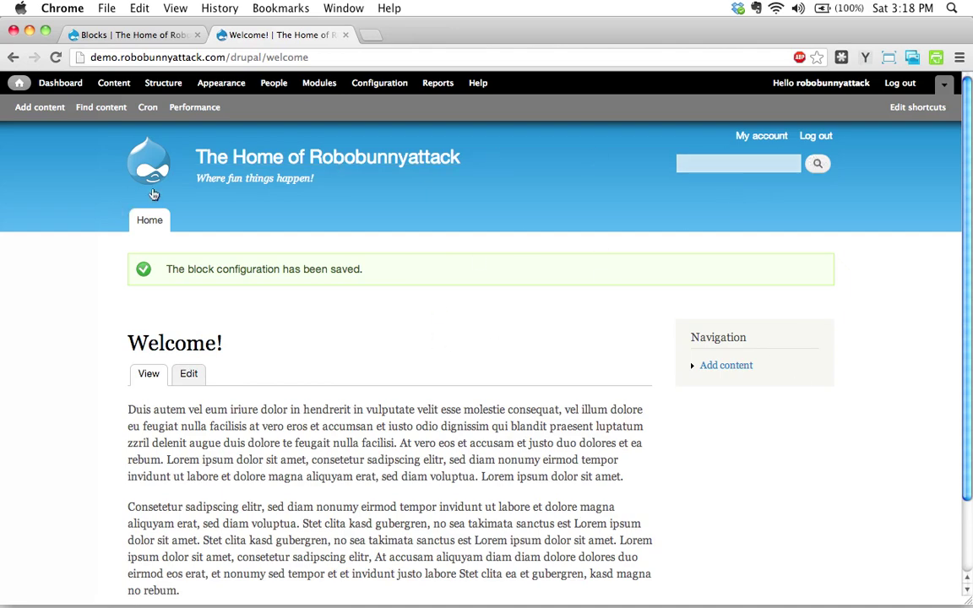
Go to the home page and search the site for the guitarist's first name using the header search form
click(145, 156)
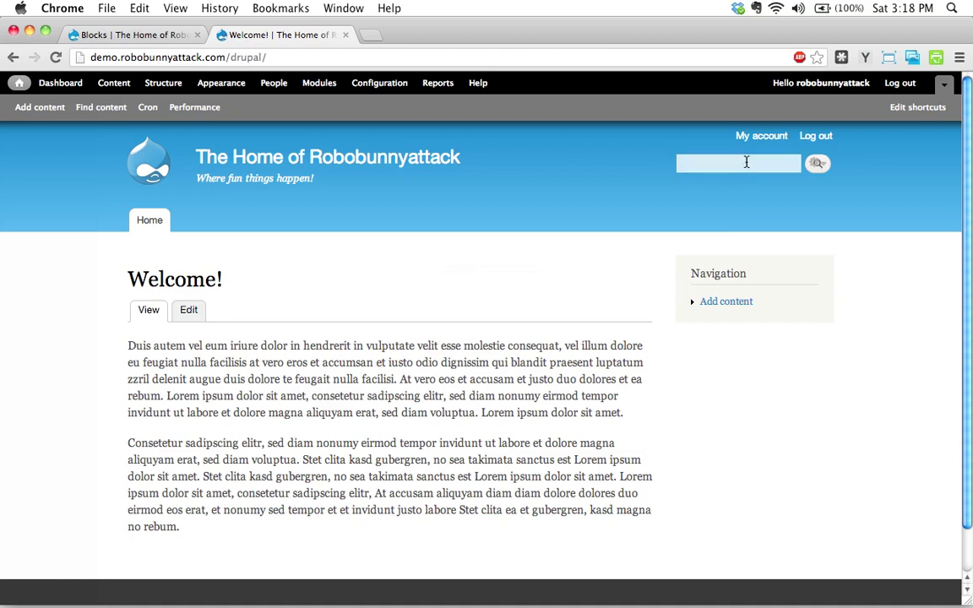
click(700, 165)
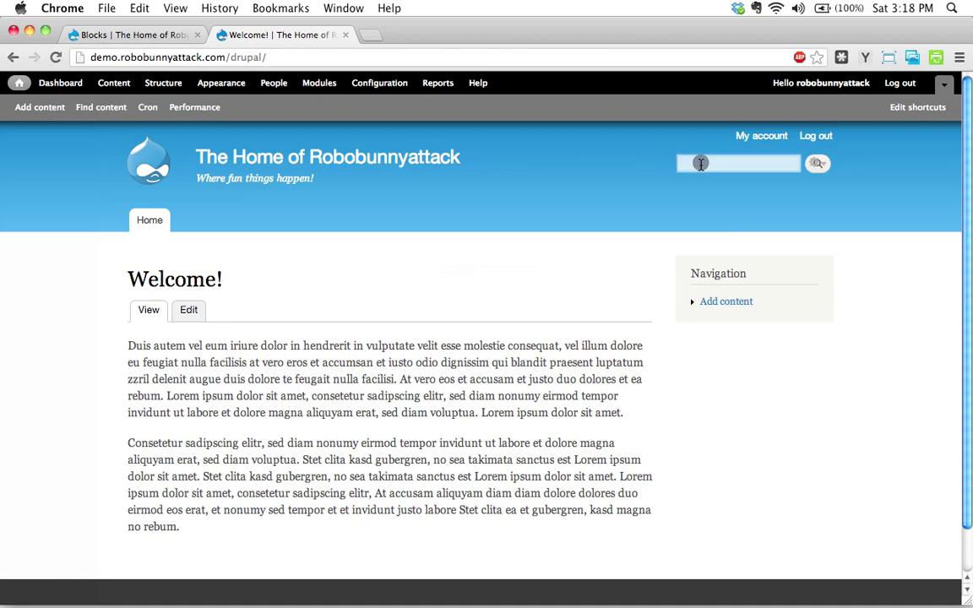
click(700, 164)
text(Jane)
key(Return)
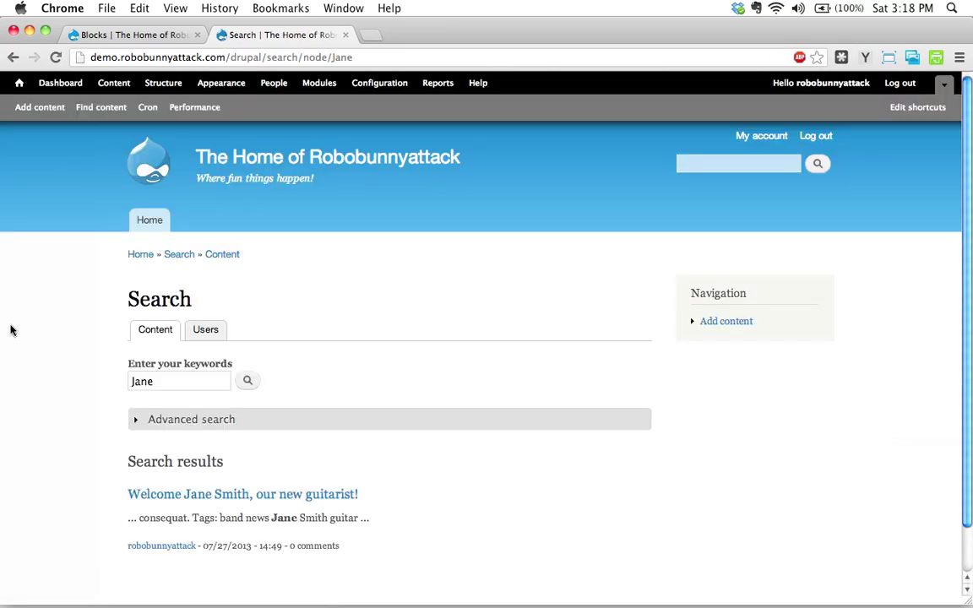
scroll(243, 467, down, 2)
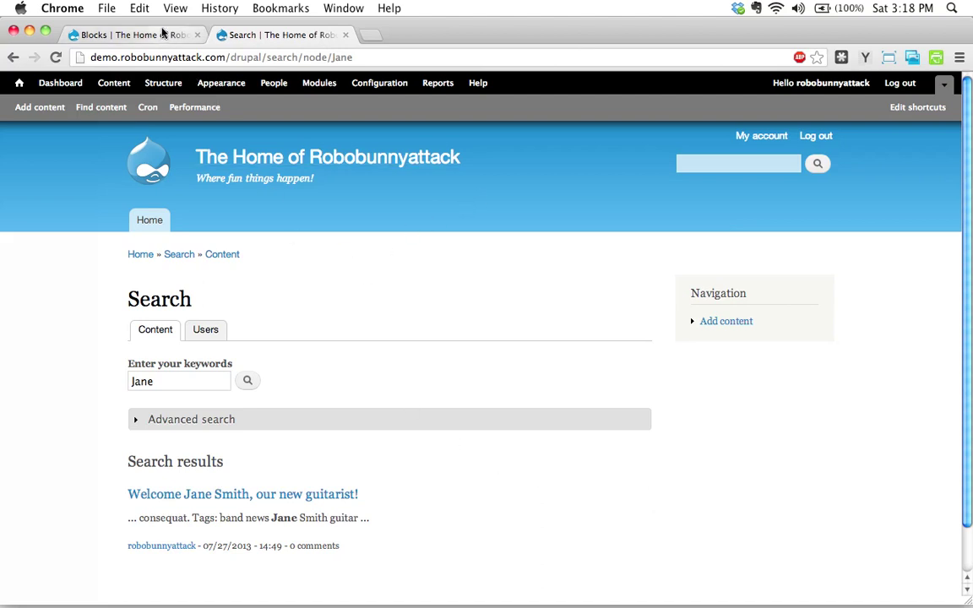
click(818, 163)
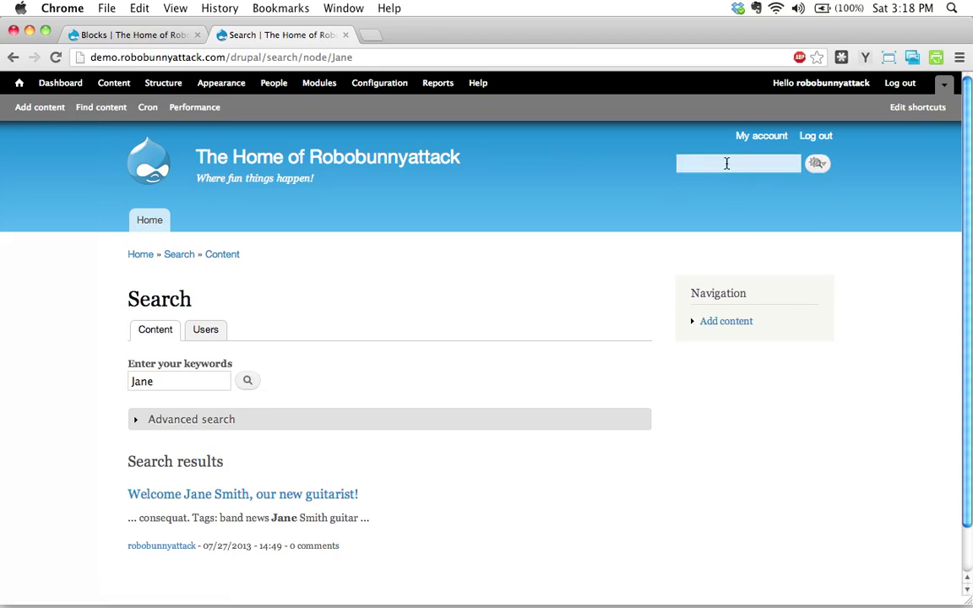
mouse_move(717, 295)
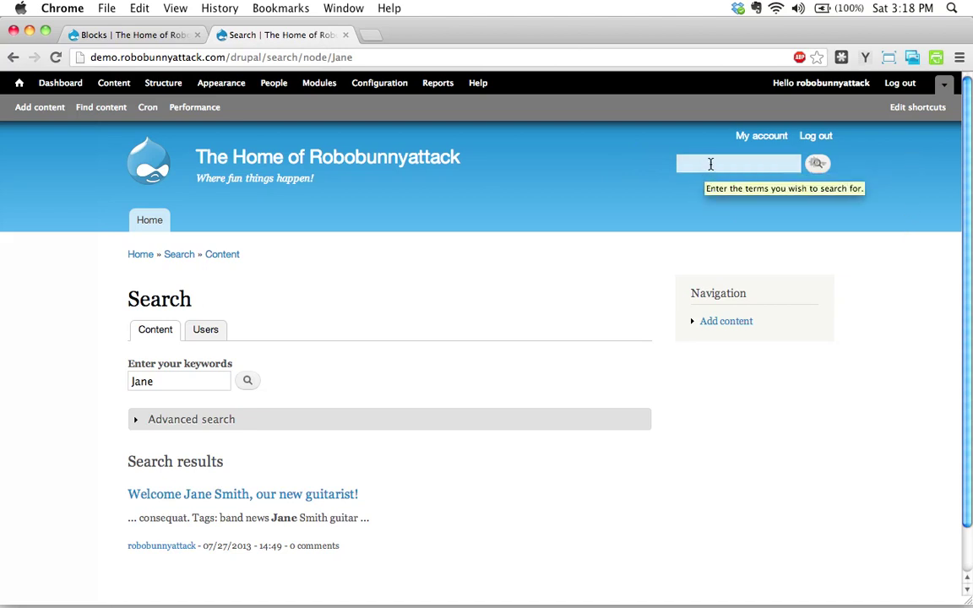
scroll(862, 397, down, 1)
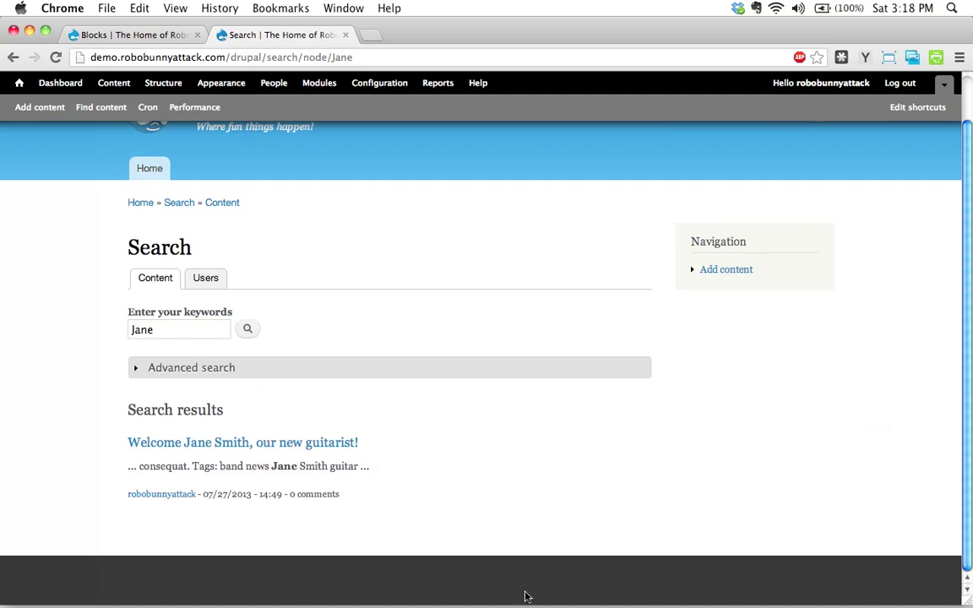
scroll(728, 498, up, 1)
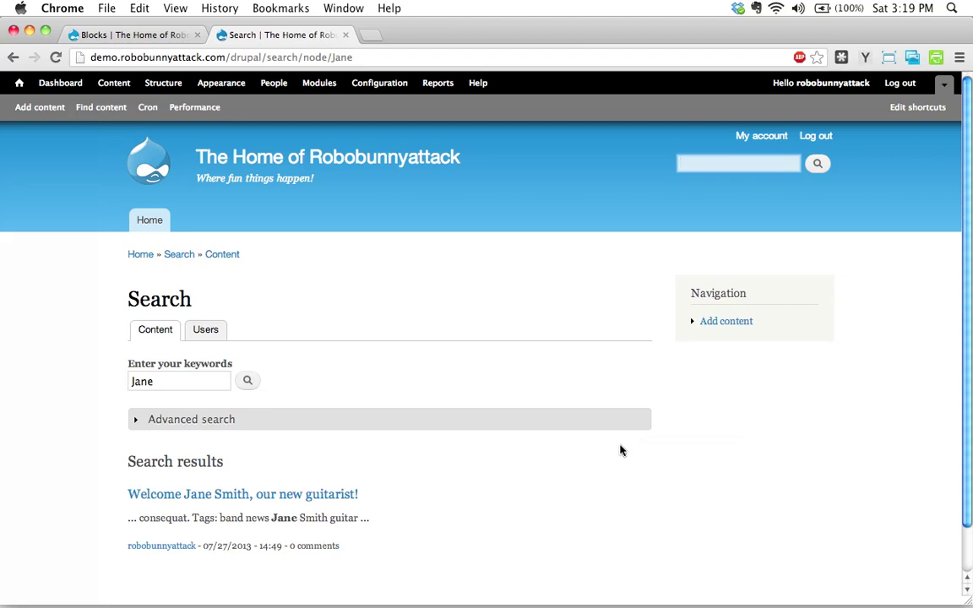
Assign the disabled Powered by Drupal block to the Footer region on the block administration page and save the blocks
click(133, 35)
scroll(434, 239, down, 5)
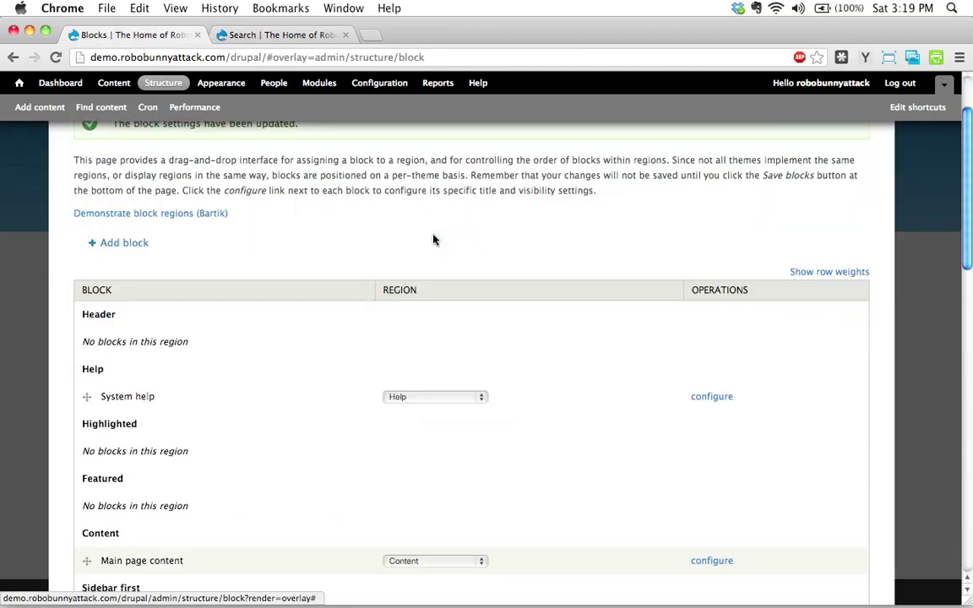
scroll(434, 241, down, 10)
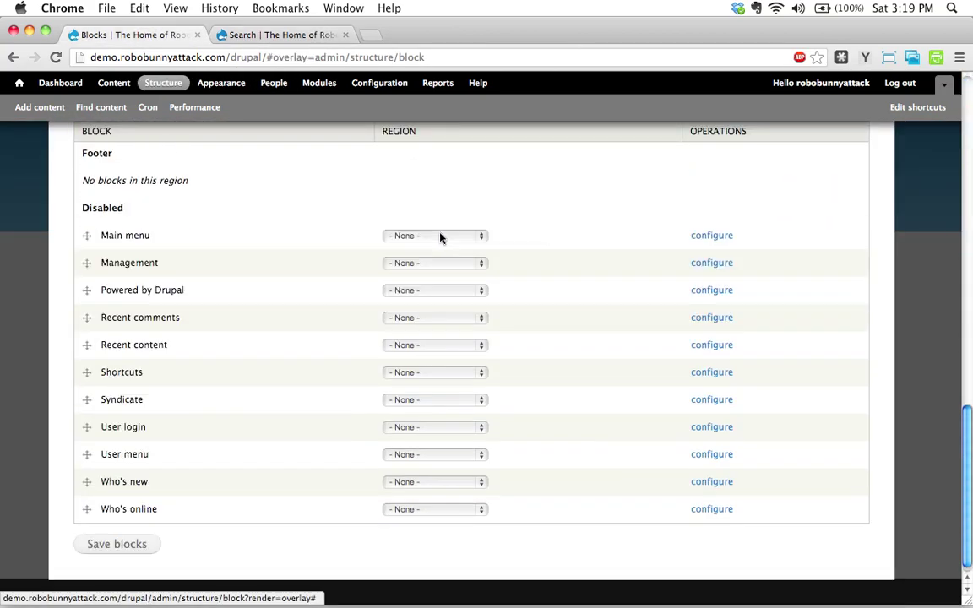
click(419, 291)
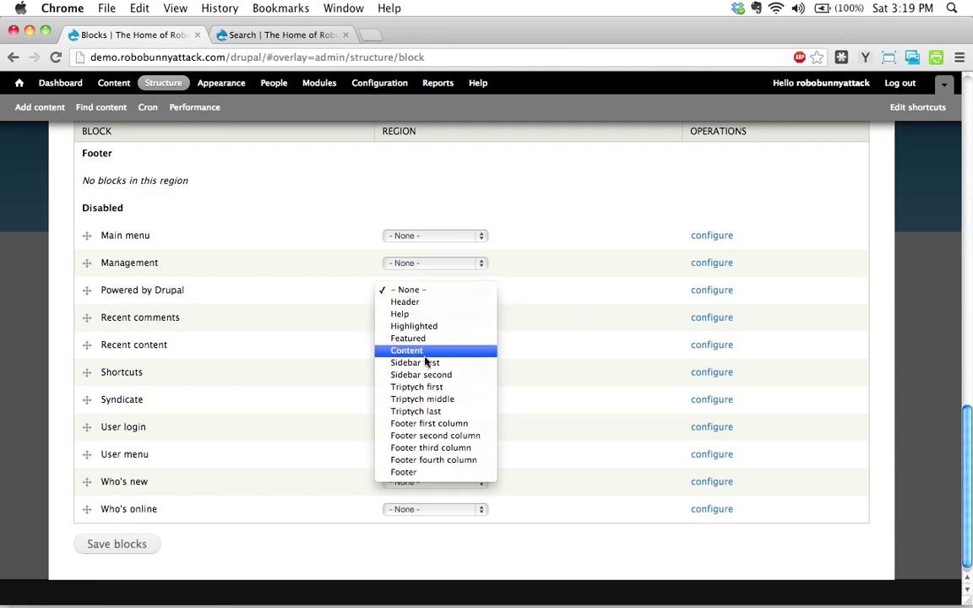
click(430, 472)
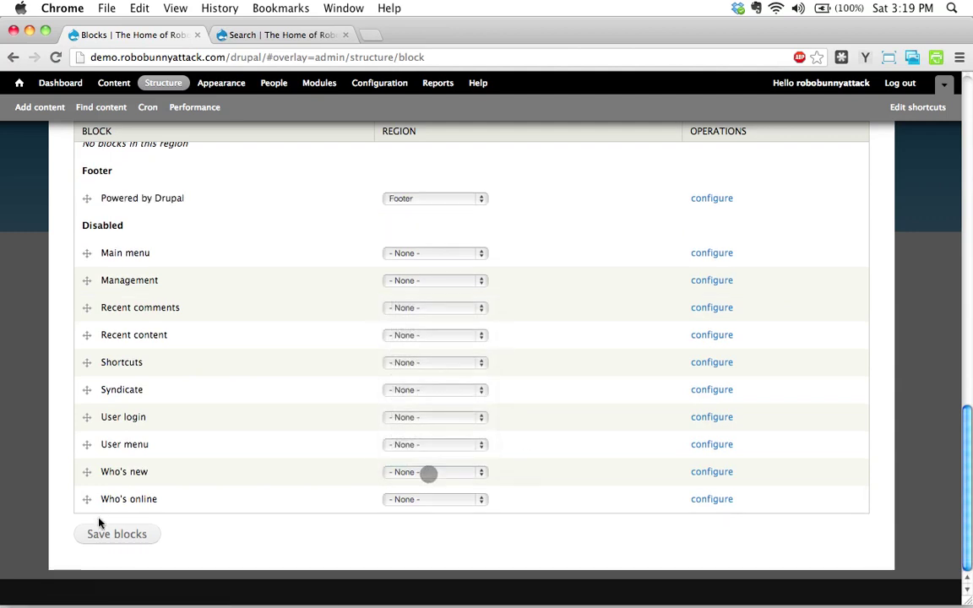
click(119, 534)
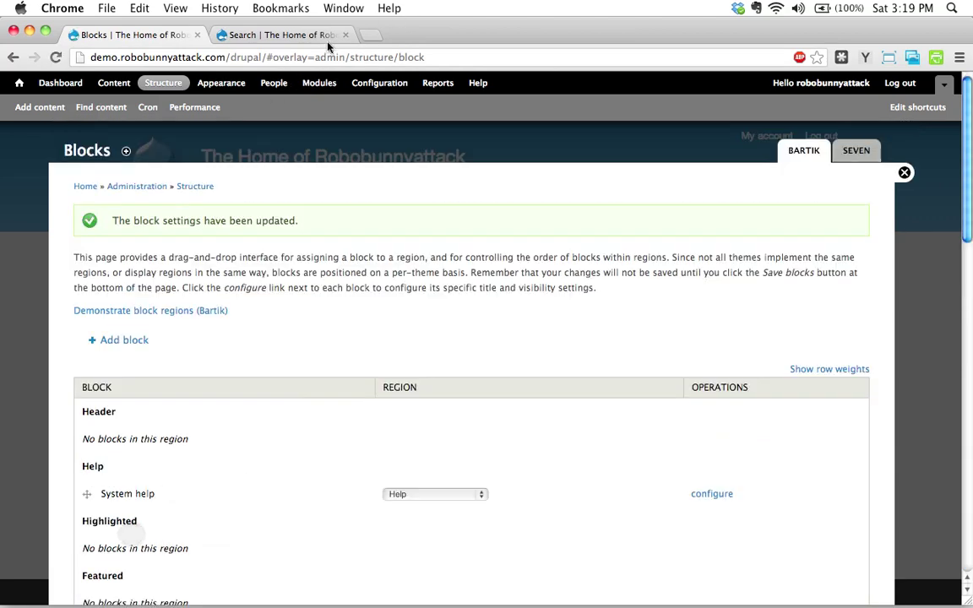
Open the site's home page and check the Powered by Drupal block in the page footer
click(266, 34)
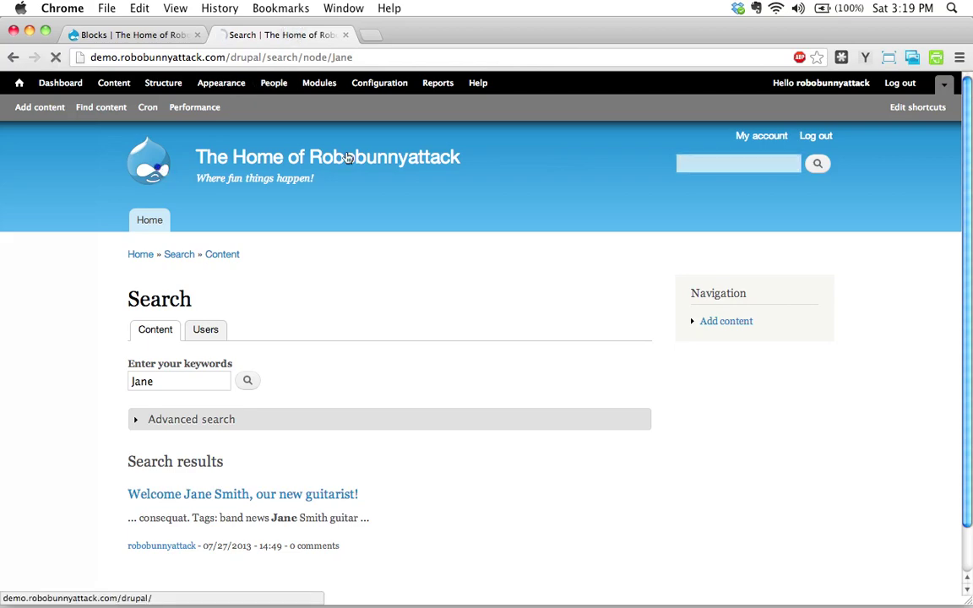
mouse_move(758, 308)
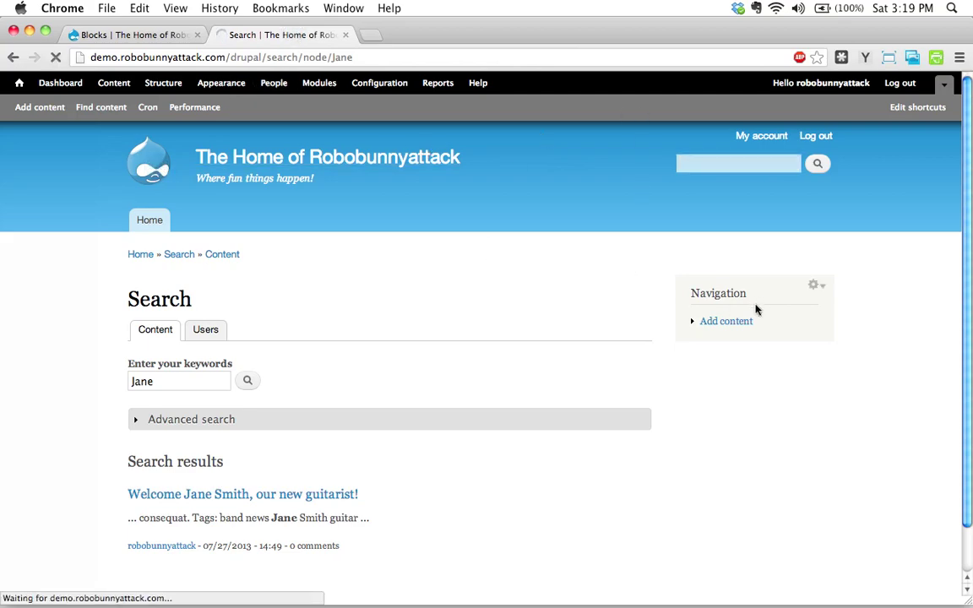
scroll(653, 326, down, 3)
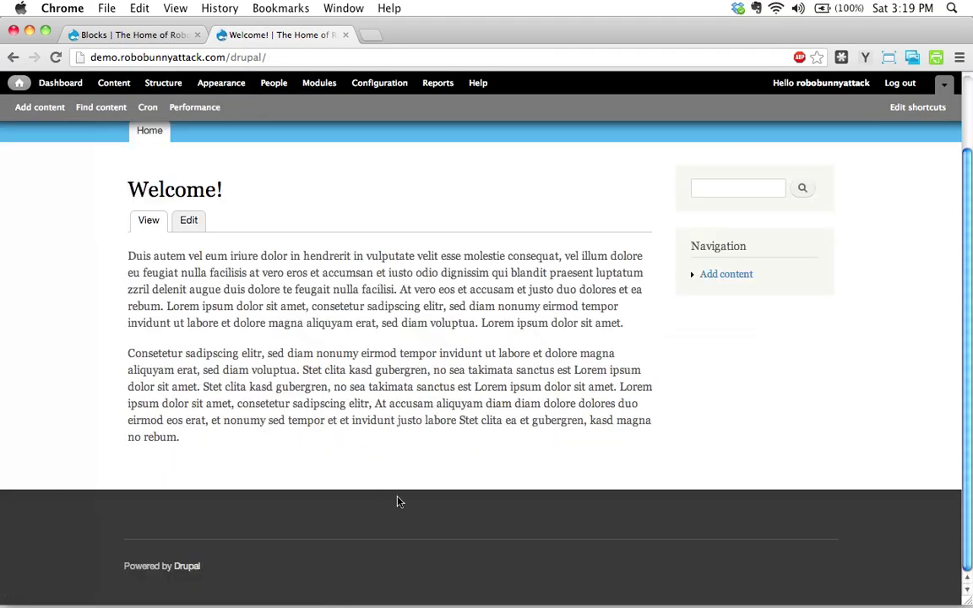
mouse_move(148, 579)
drag(124, 568, 201, 566)
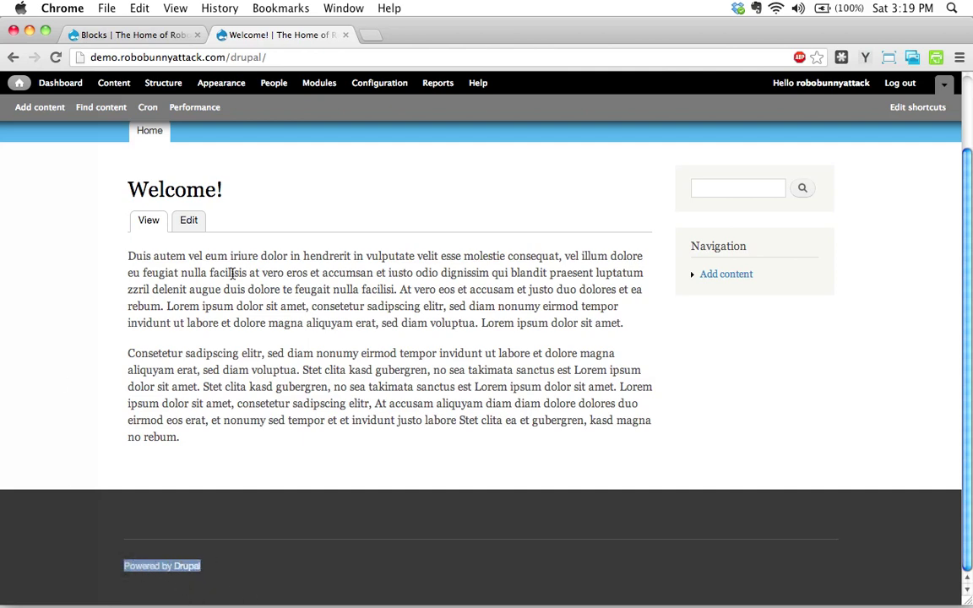
click(91, 336)
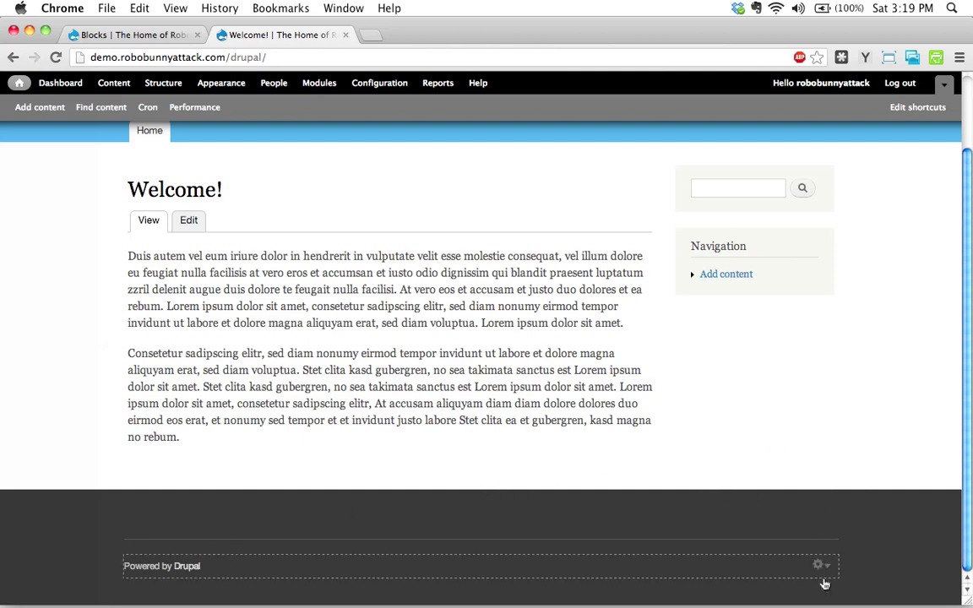
Configure the Powered by Drupal block from the home page, set its Bartik region to Featured, save it, and reload the page
click(823, 571)
click(817, 578)
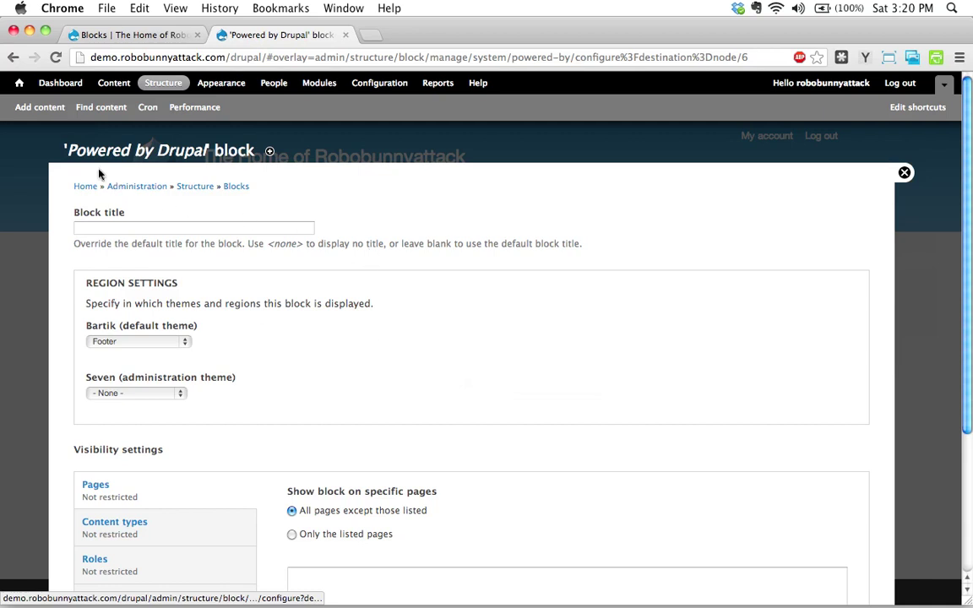
scroll(169, 220, down, 2)
scroll(191, 269, up, 2)
click(139, 342)
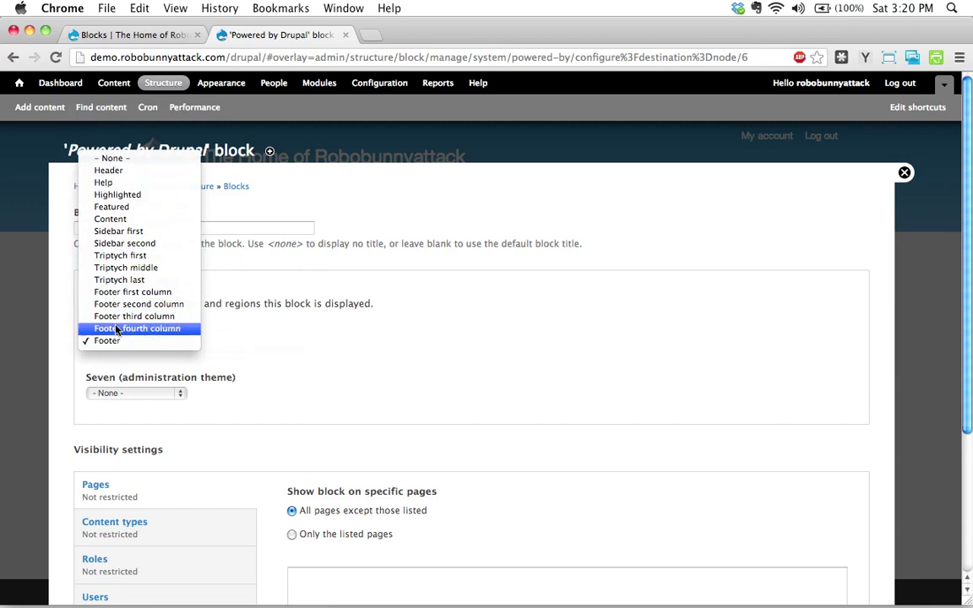
click(130, 207)
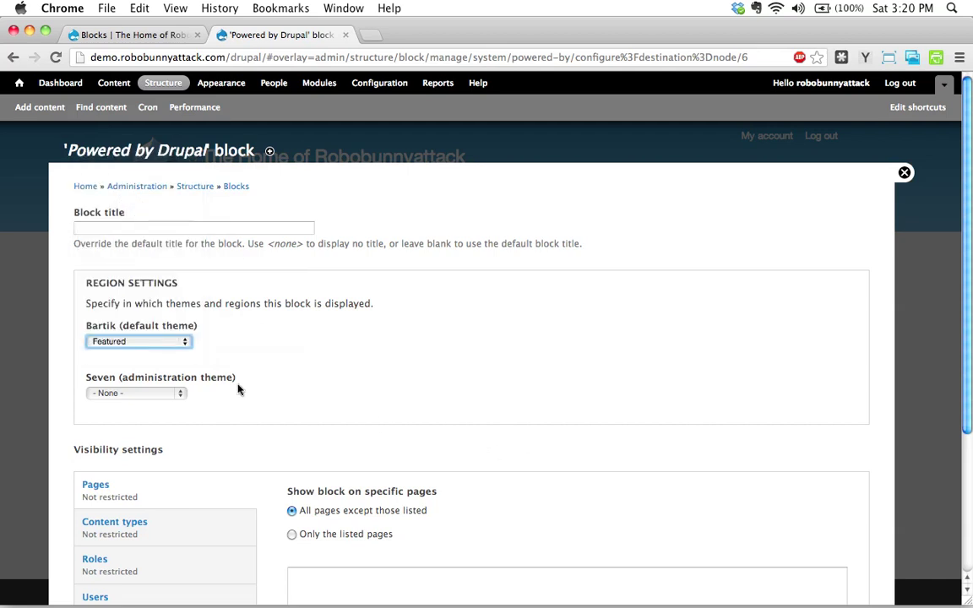
scroll(239, 391, down, 5)
click(126, 537)
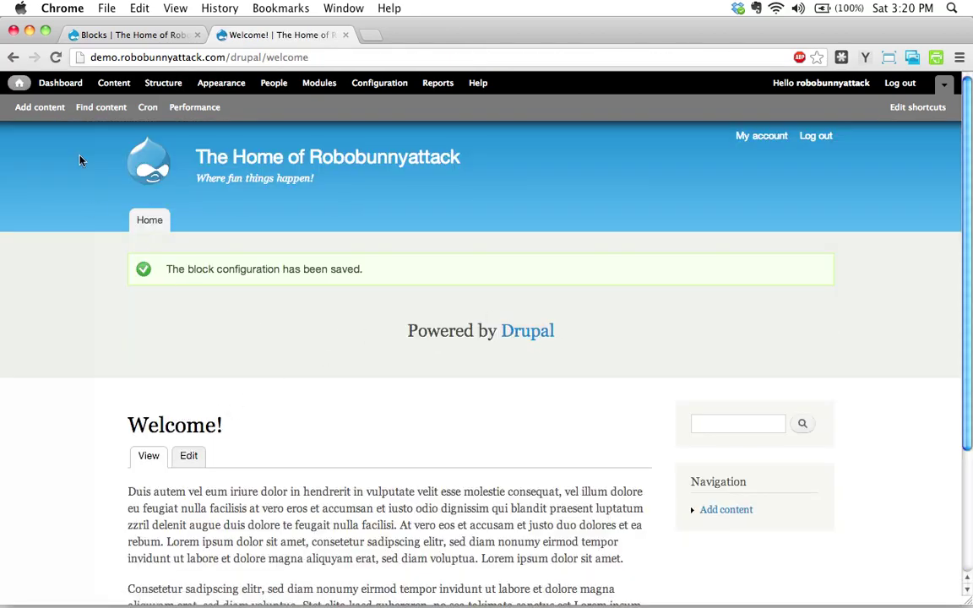
click(55, 57)
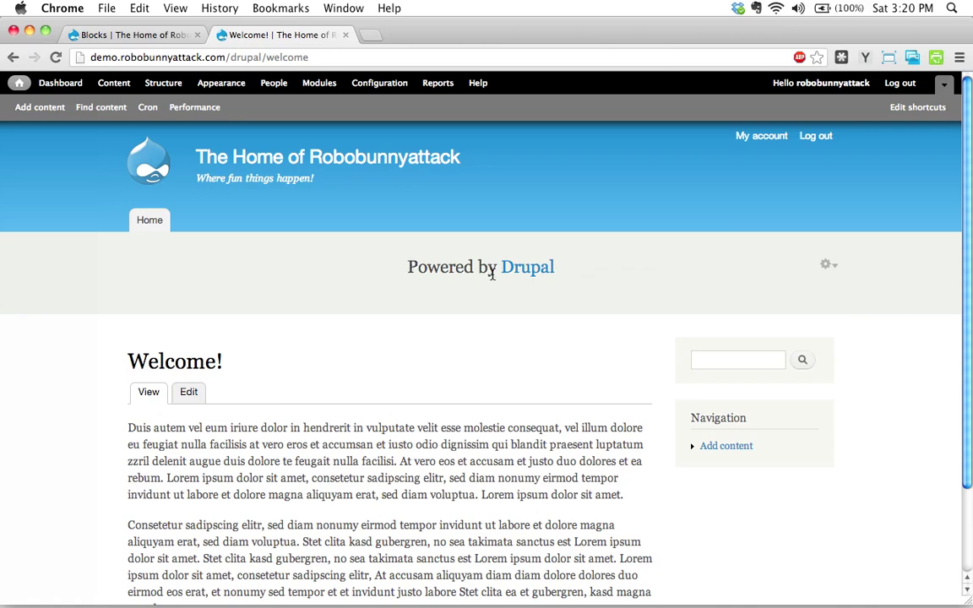
Configure the Powered by Drupal block from the Welcome page, set its Bartik region to Highlighted, and save the block
click(825, 266)
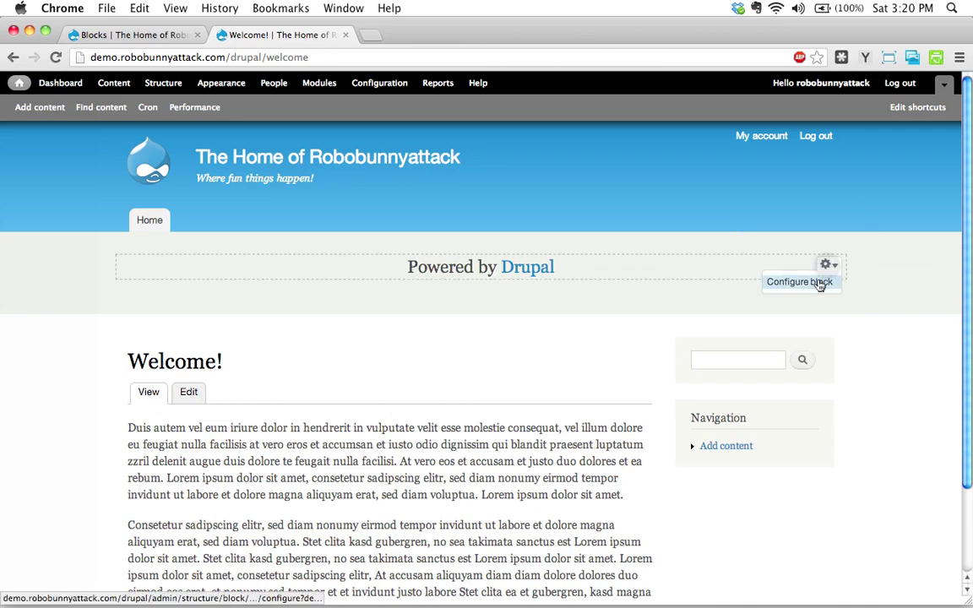
click(818, 281)
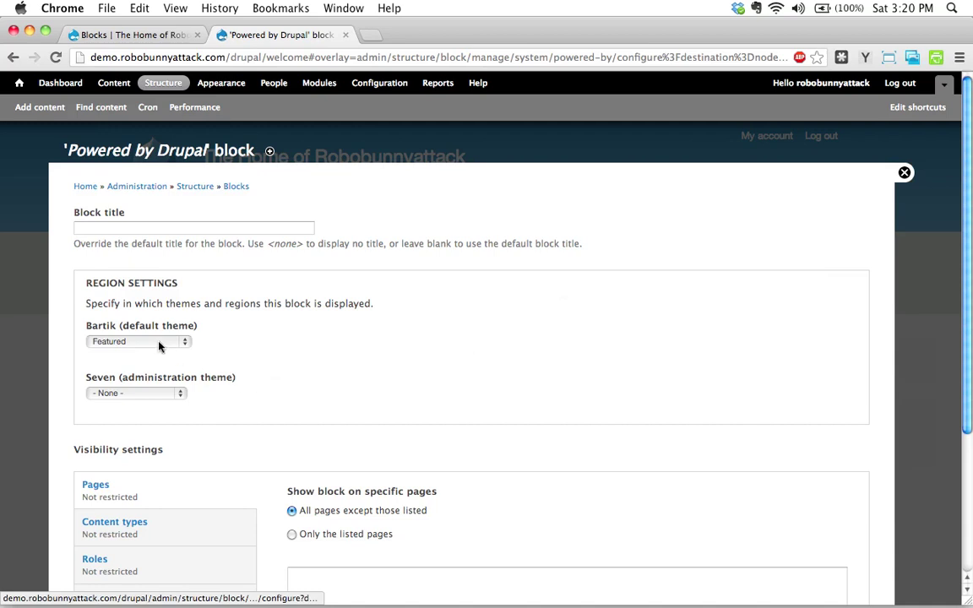
click(163, 328)
key(Escape)
key(Up)
scroll(391, 399, down, 5)
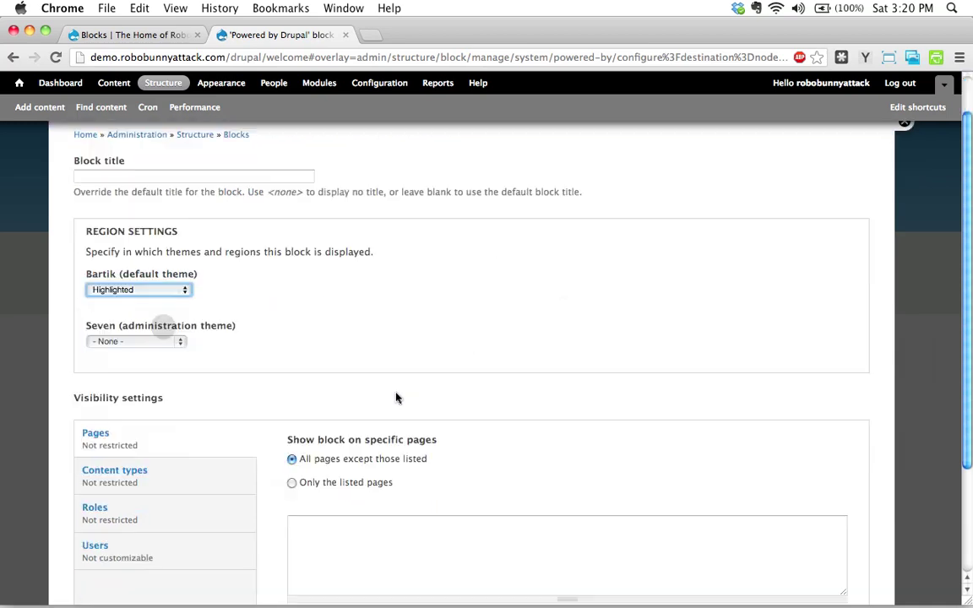
click(116, 533)
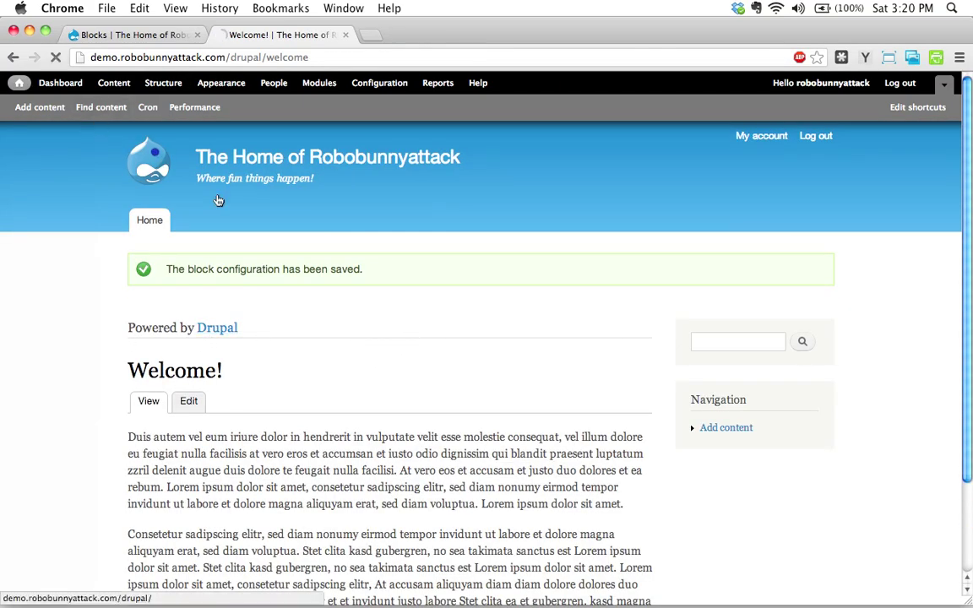
Go to the site's home page, and switch to Safari to view the same page as a logged-out visitor
click(160, 154)
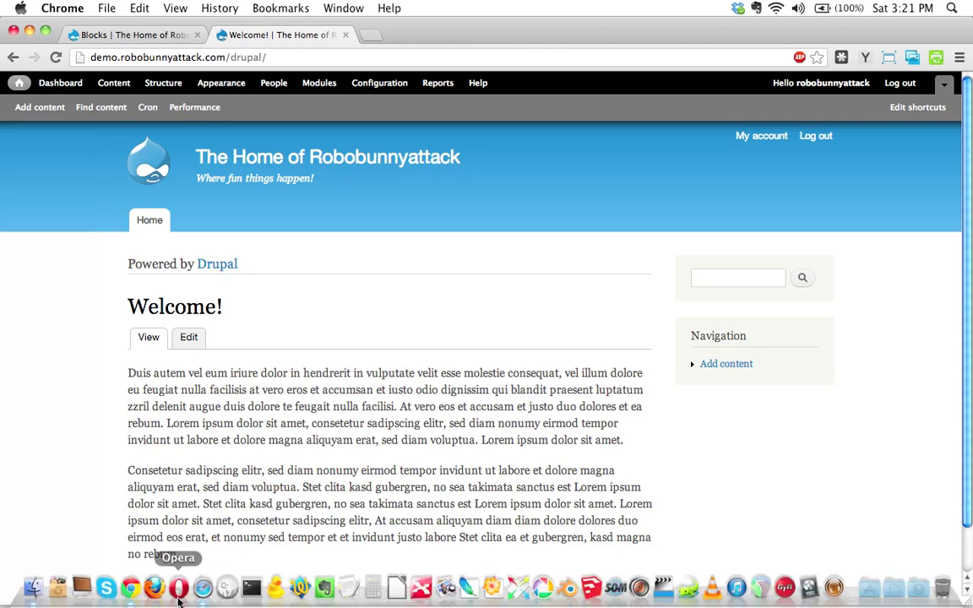
click(200, 592)
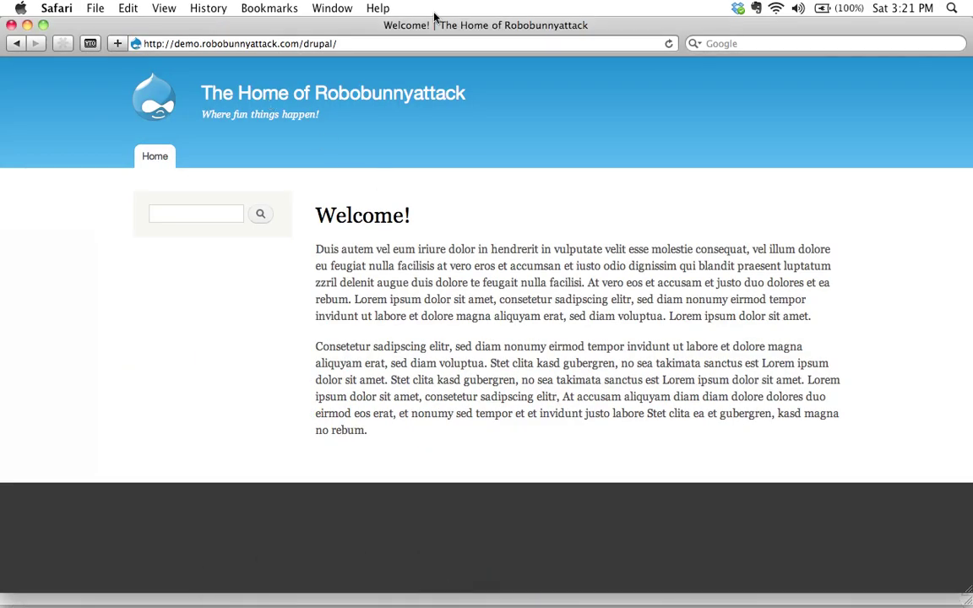